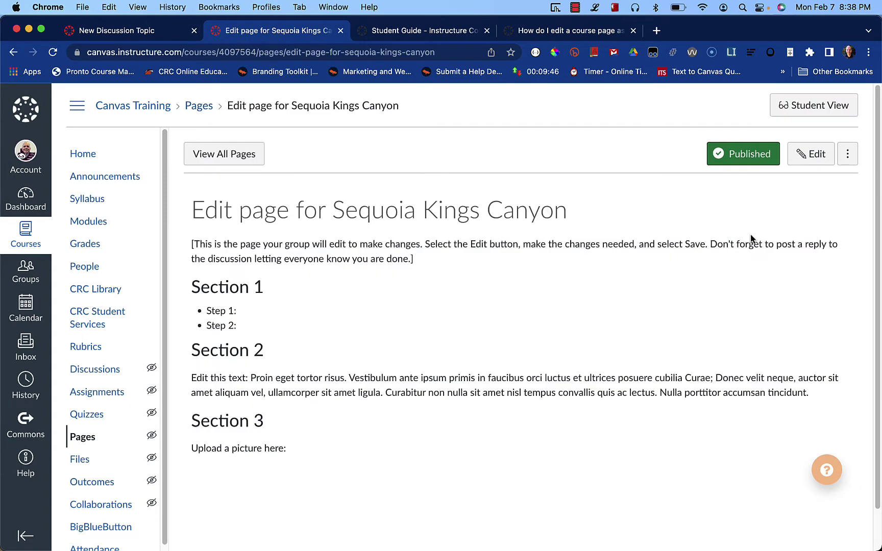
# Open the Sequoia Kings Canyon page editor and keep 'Teachers and students' as allowed editors.
pyautogui.click(815, 156)
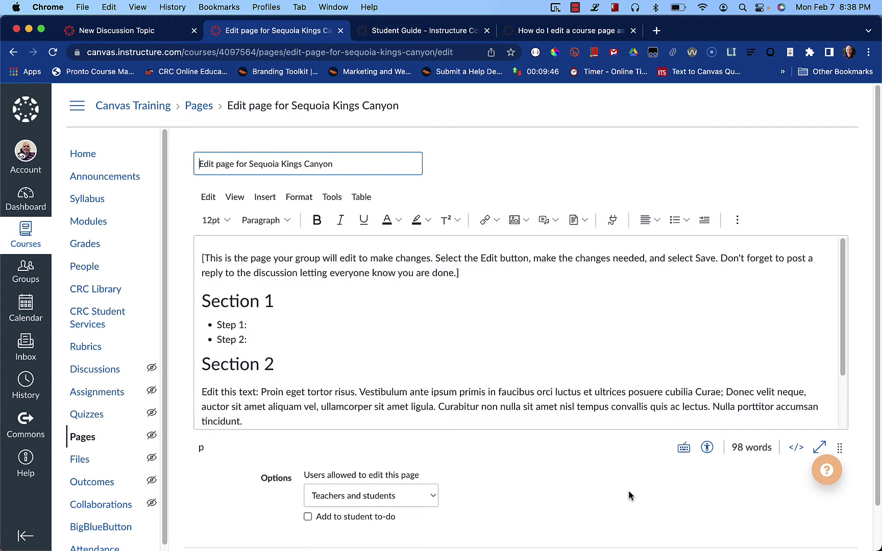
pyautogui.scroll(-3, 628, 490)
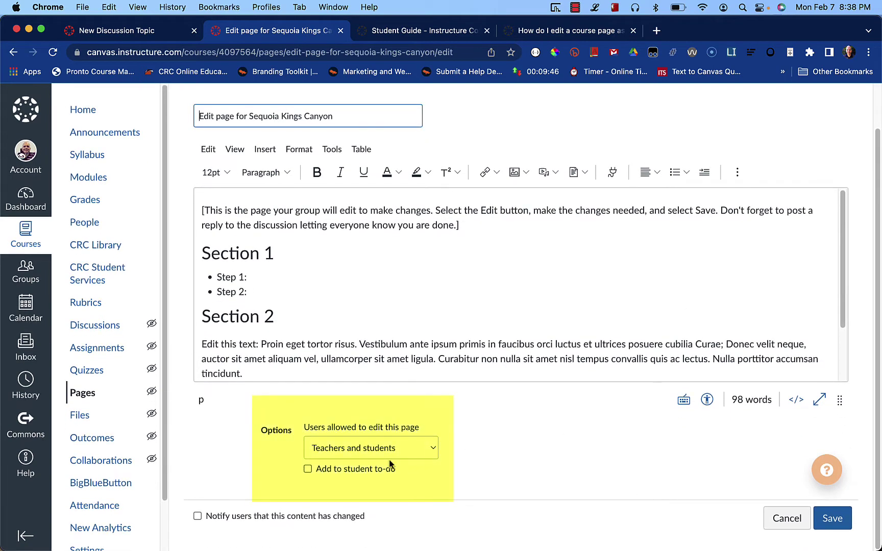
pyautogui.click(390, 449)
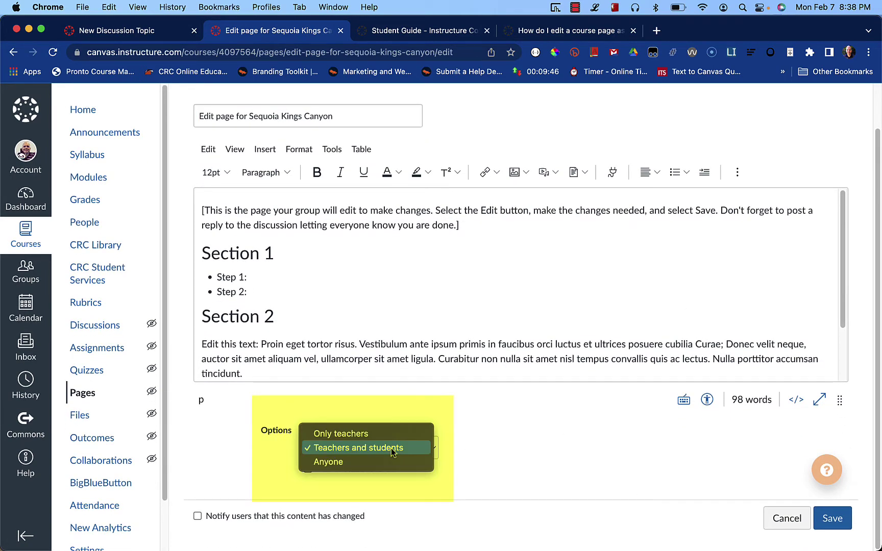
pyautogui.click(391, 448)
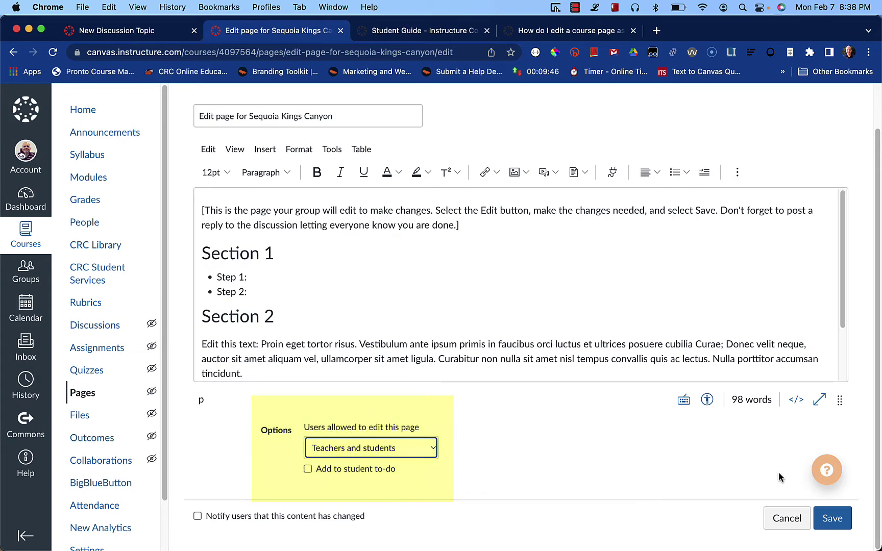
# Save the Sequoia Kings Canyon page and select the group name in its published title.
pyautogui.click(833, 518)
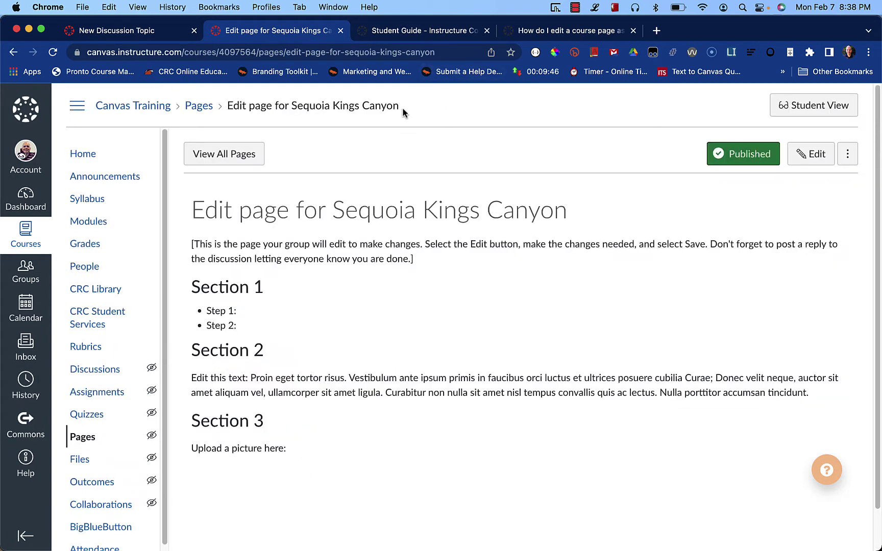
pyautogui.click(441, 52)
pyautogui.click(416, 200)
pyautogui.moveTo(331, 211); pyautogui.dragTo(567, 210)
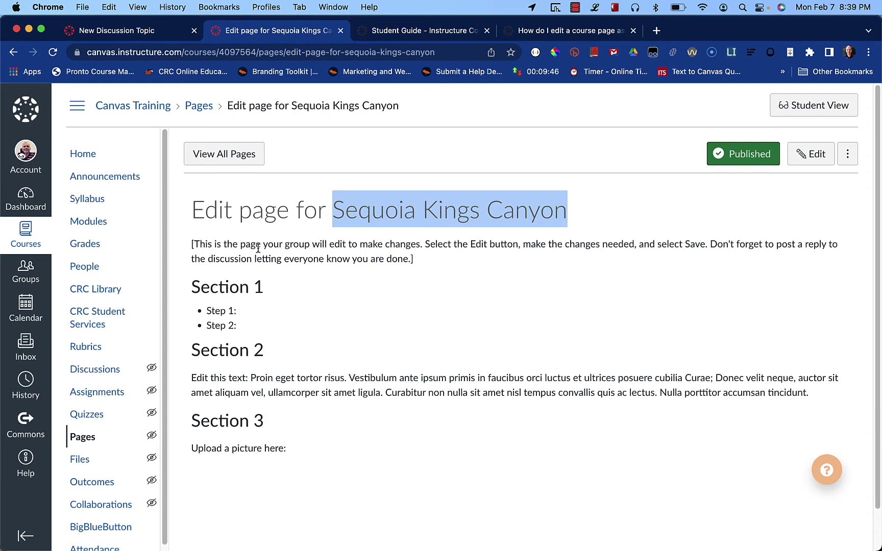
# Review the Group wiki assignment draft's title, intro paragraphs and step-by-step instructions.
pyautogui.hotkey('ctrl', 'shift', 'Tab')
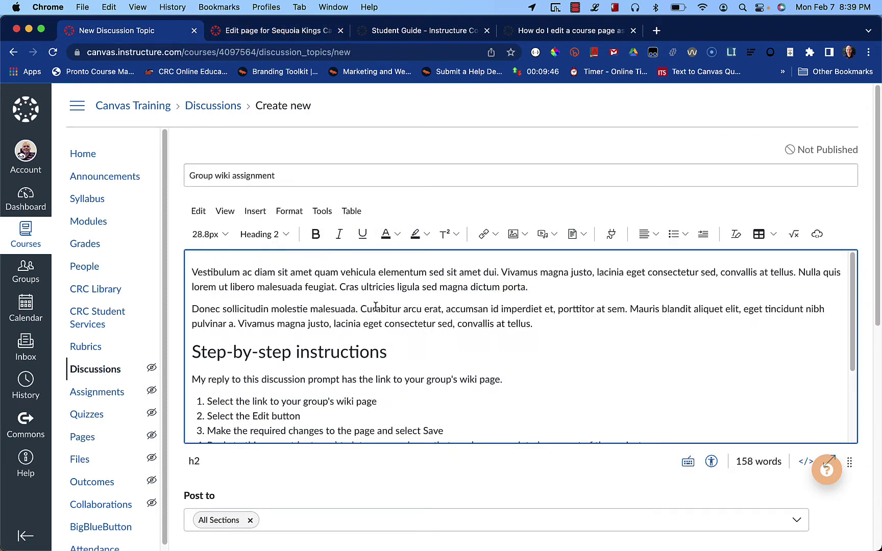
pyautogui.click(328, 176)
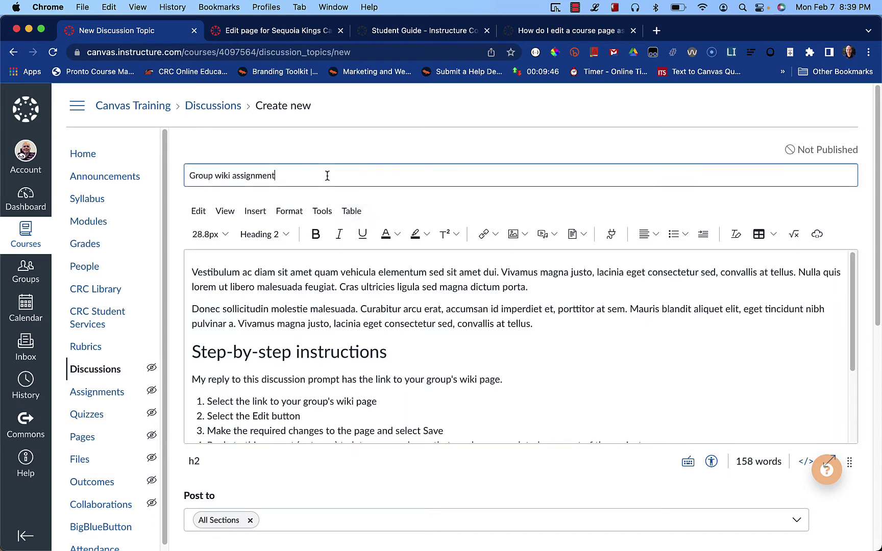
pyautogui.click(351, 312)
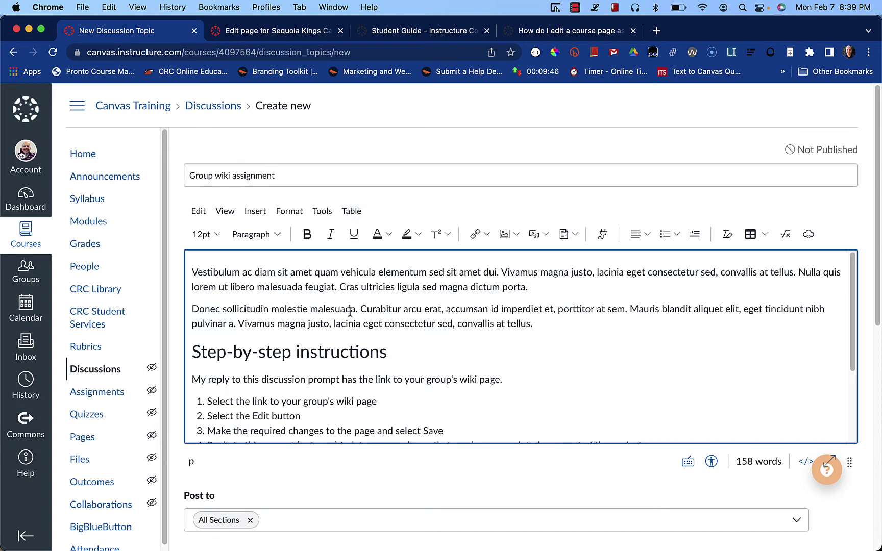
pyautogui.hotkey('shift', 'Down')
pyautogui.hotkey('shift', 'Down')
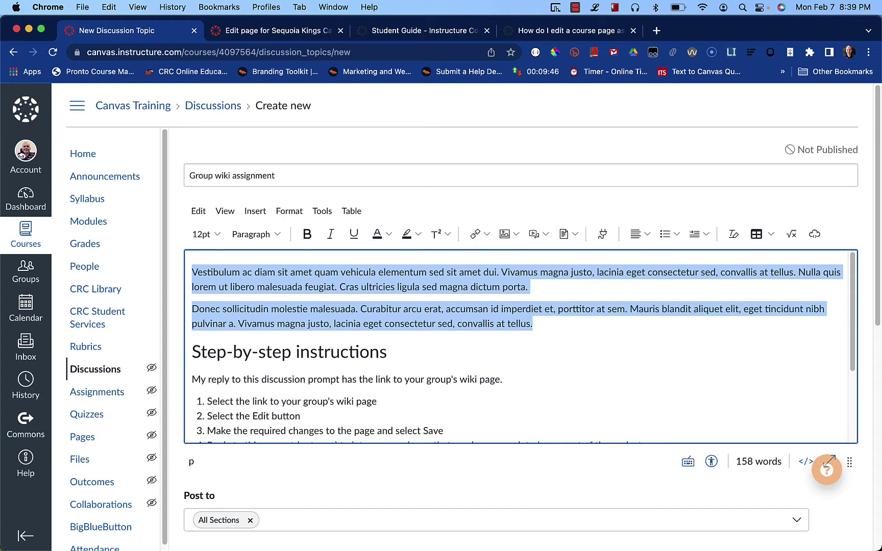
pyautogui.scroll(-2, 483, 359)
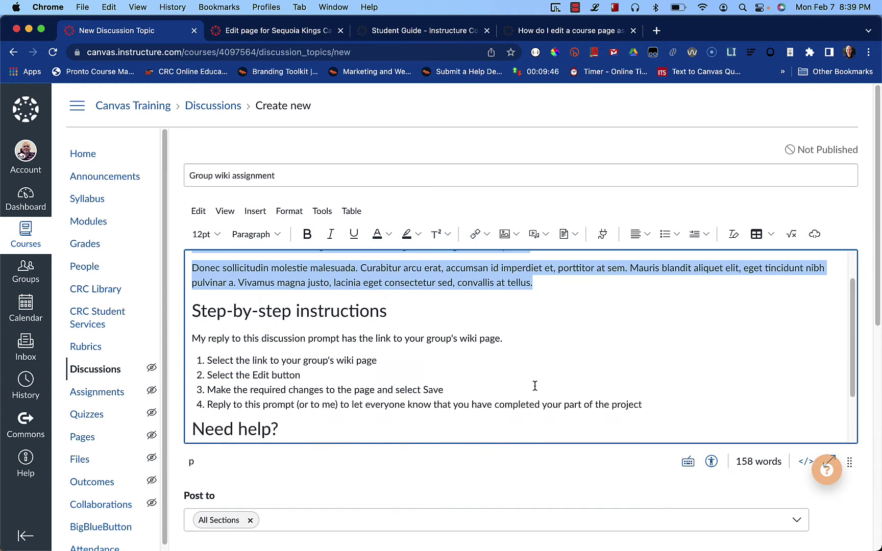
pyautogui.scroll(-1, 535, 386)
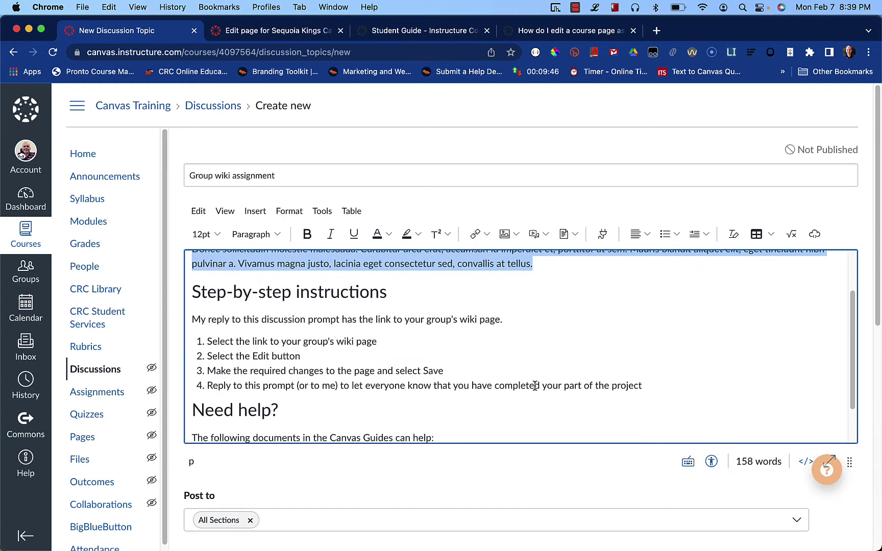
pyautogui.click(321, 297)
pyautogui.click(328, 320)
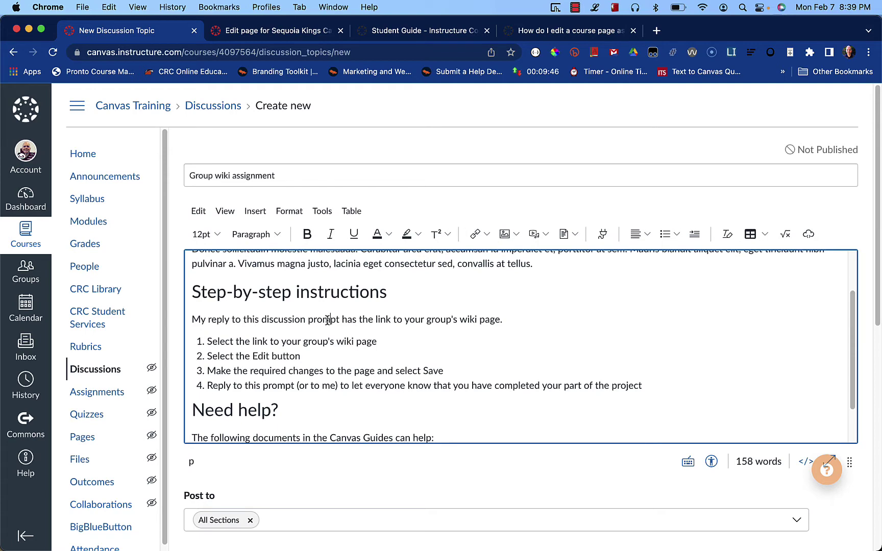
pyautogui.click(304, 357)
pyautogui.scroll(2, 413, 366)
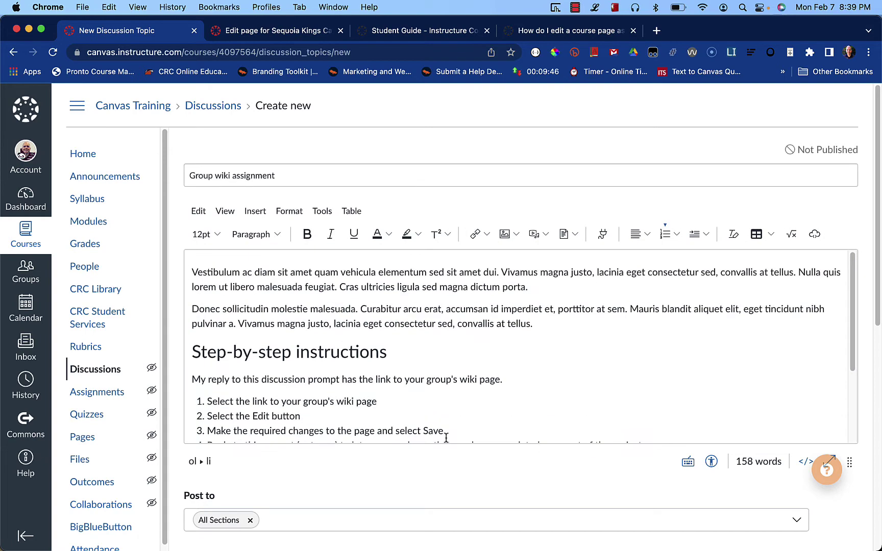
pyautogui.scroll(-8, 414, 365)
pyautogui.scroll(-2, 404, 458)
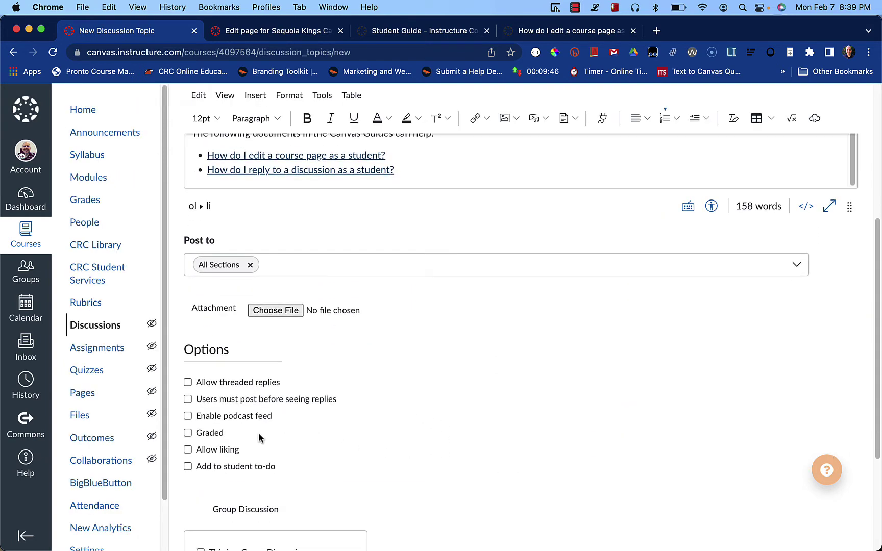
pyautogui.click(211, 433)
pyautogui.scroll(-3, 276, 413)
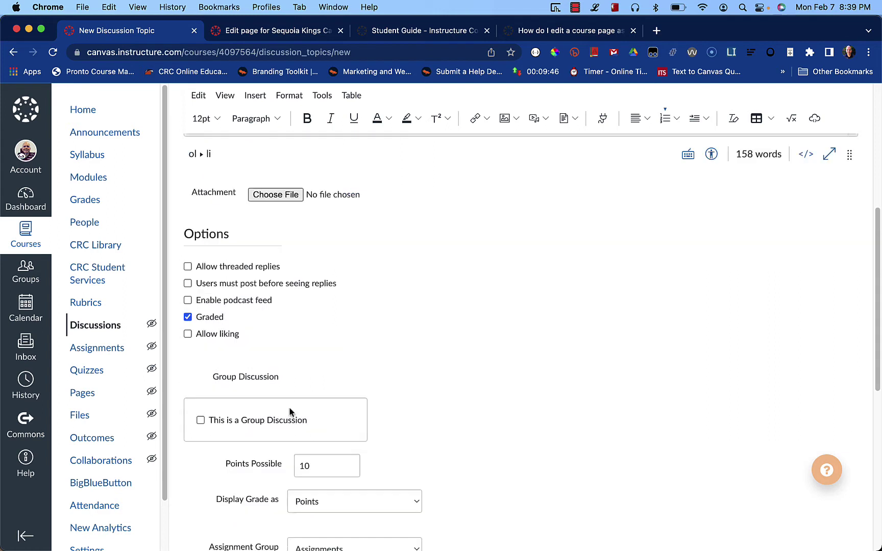
pyautogui.click(232, 424)
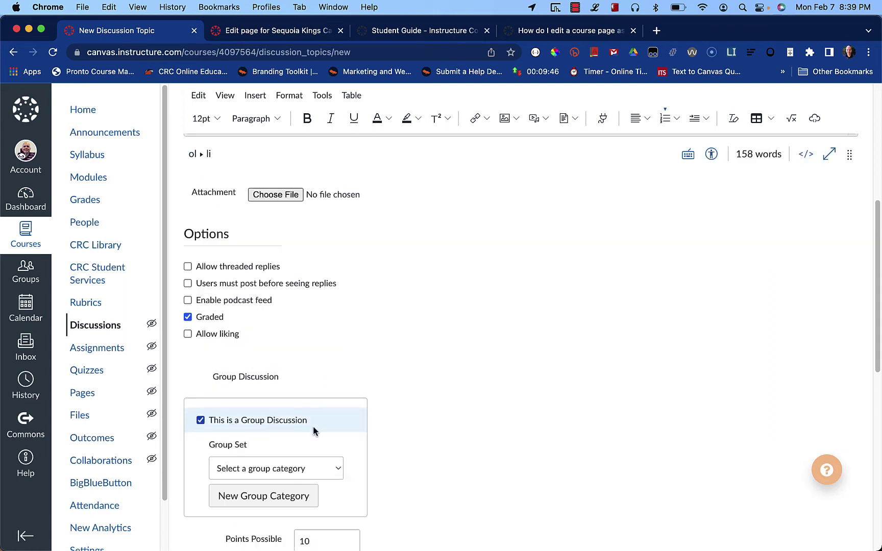
pyautogui.scroll(-3, 312, 426)
pyautogui.click(303, 370)
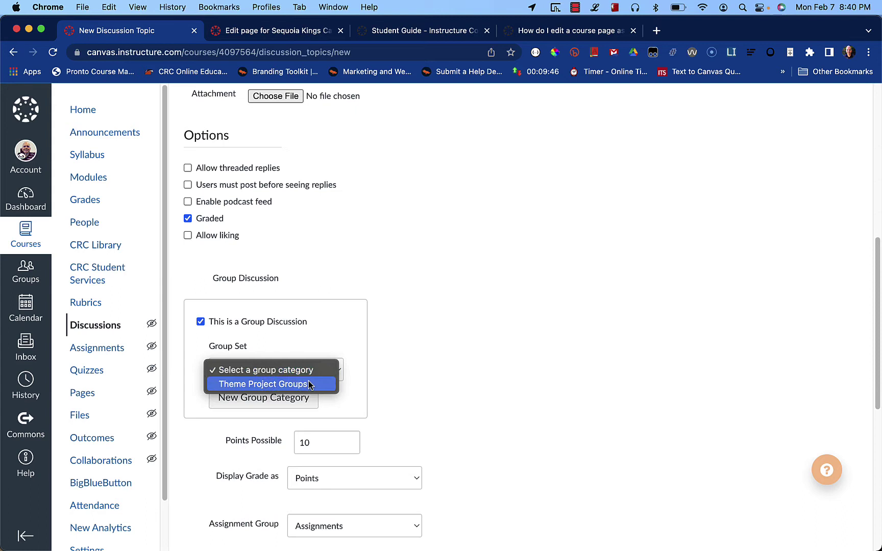
pyautogui.click(308, 385)
pyautogui.scroll(-1, 333, 412)
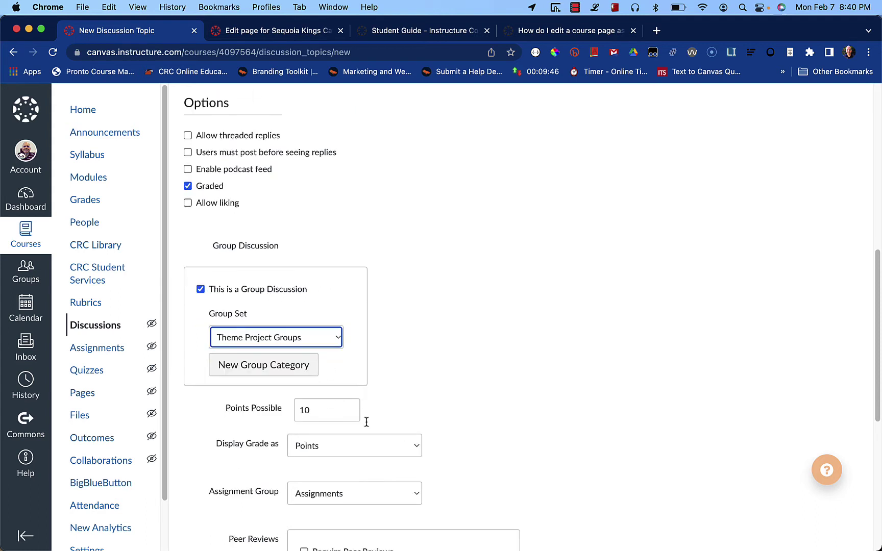
pyautogui.scroll(-5, 503, 433)
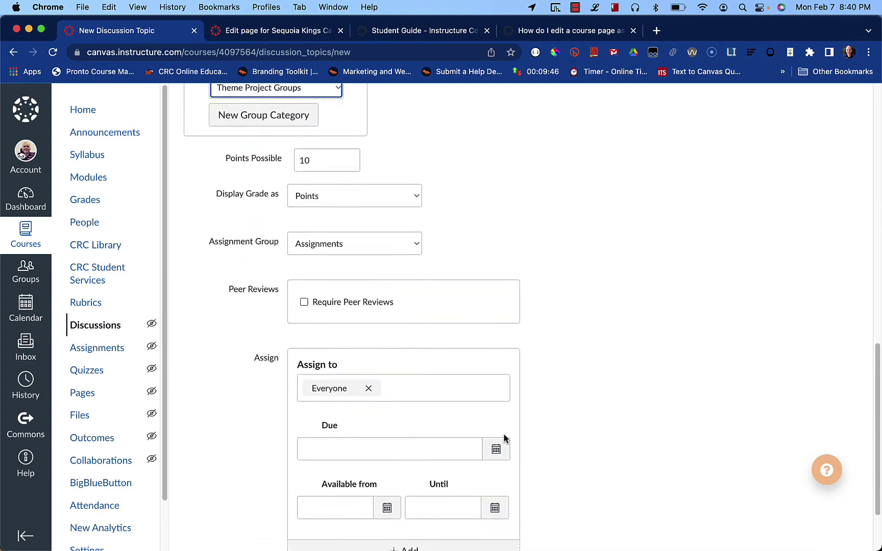
pyautogui.scroll(-3, 503, 432)
pyautogui.scroll(-3, 569, 441)
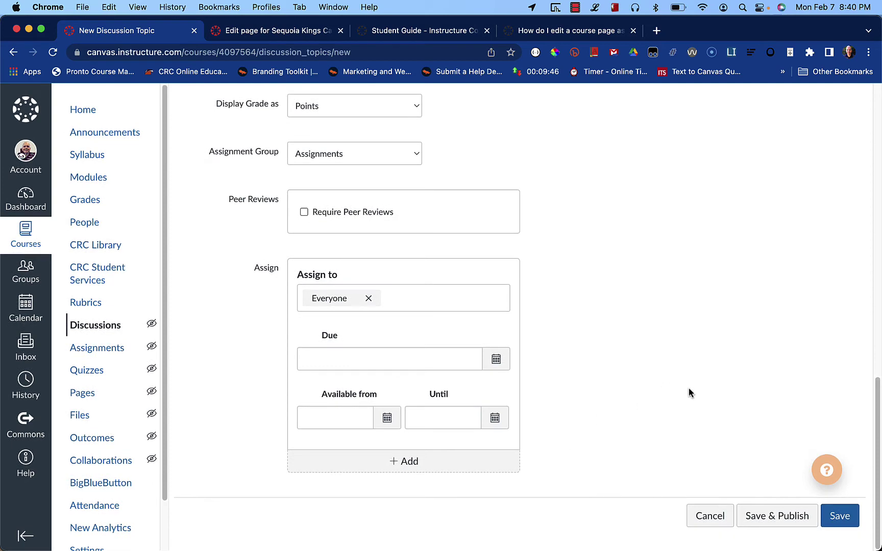
# Save & Publish the Group wiki assignment and open the Sequoia Kings Canyon group conversation.
pyautogui.click(787, 516)
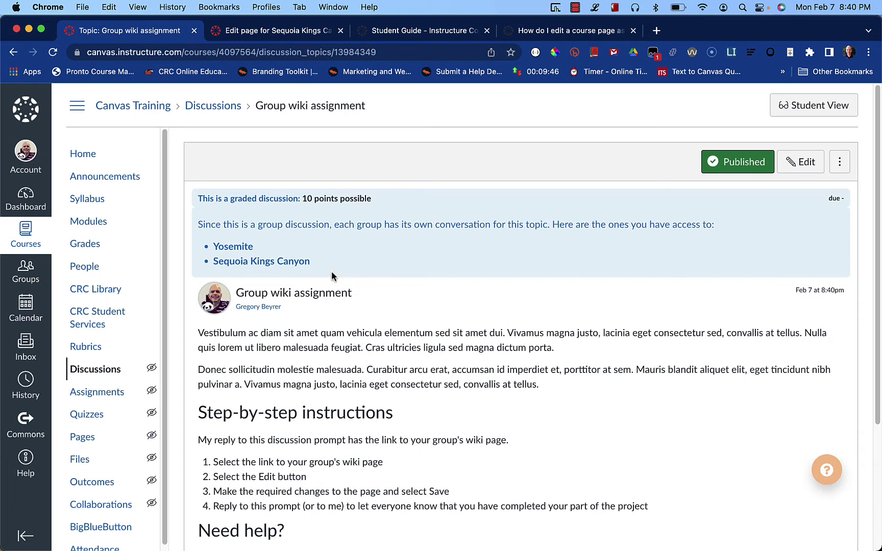
pyautogui.click(290, 262)
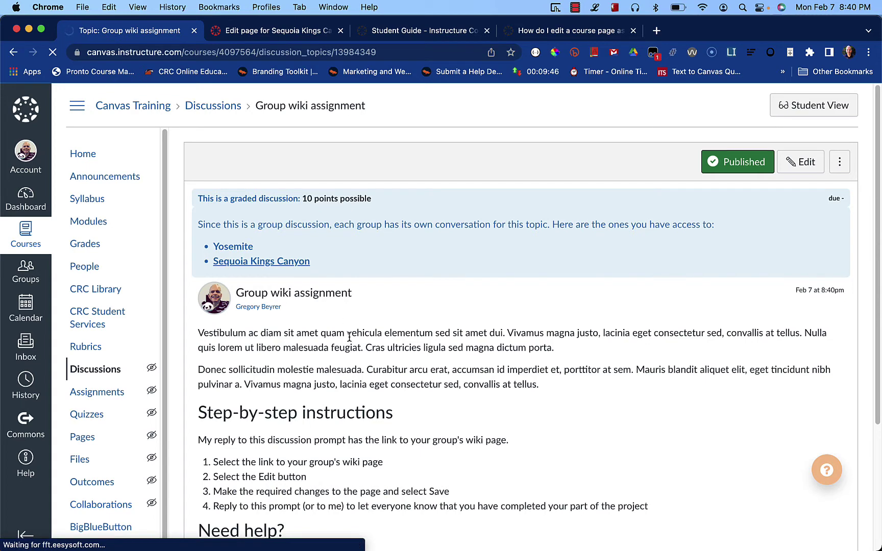
pyautogui.scroll(-2, 487, 401)
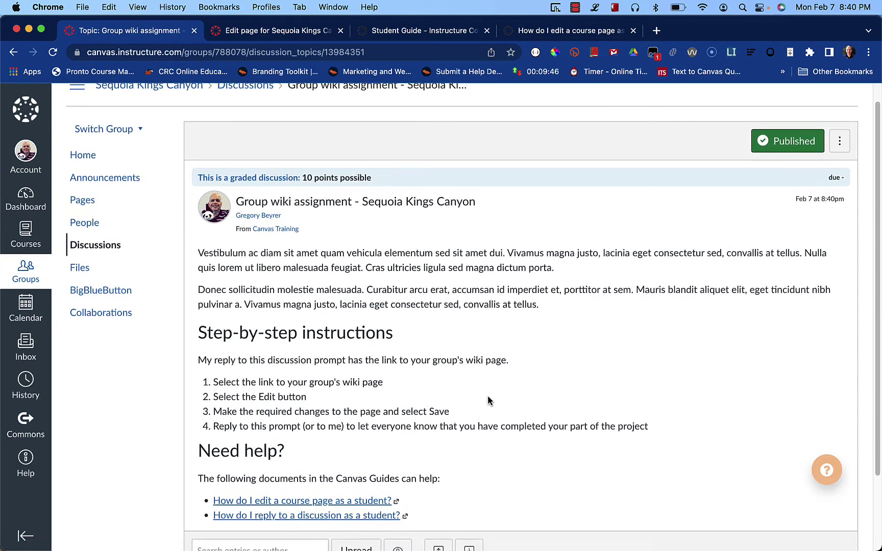
pyautogui.scroll(-3, 487, 400)
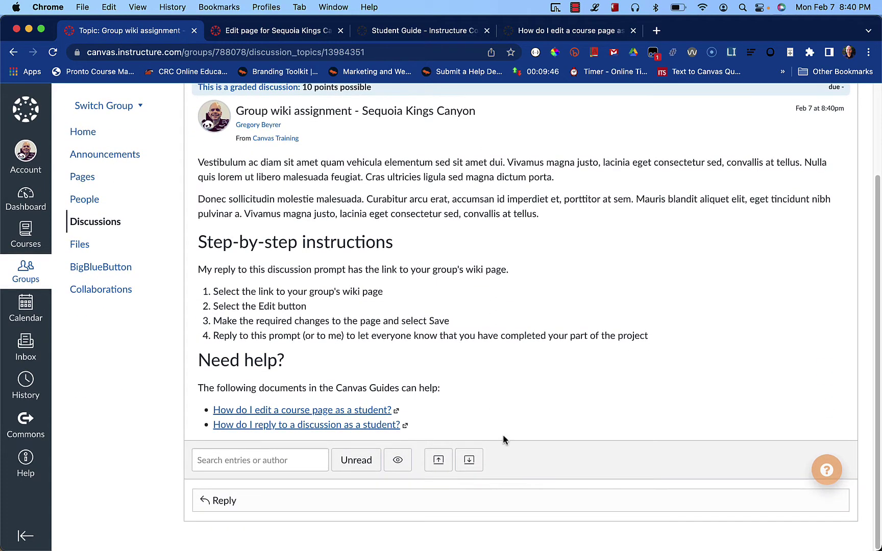
# Post a Sequoia Kings Canyon group reply containing the wiki page link, then revisit the page.
pyautogui.click(342, 500)
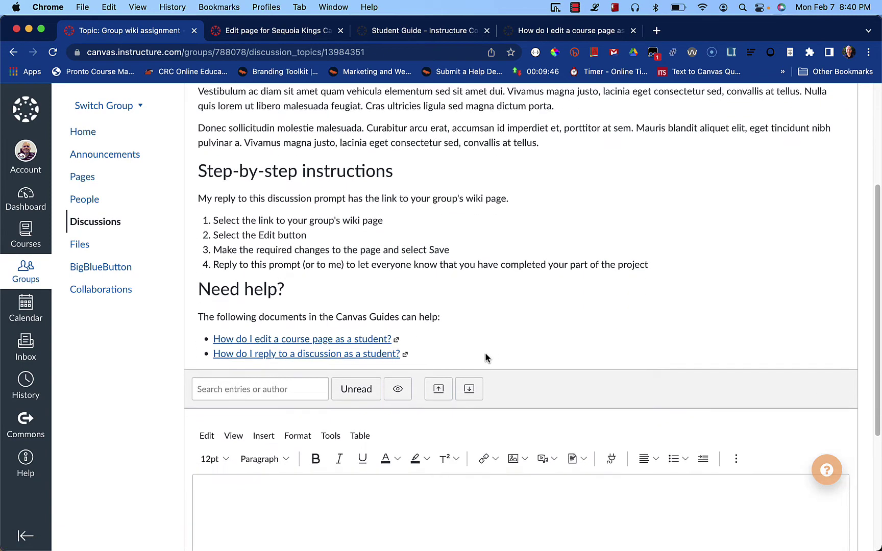
pyautogui.scroll(-2, 485, 358)
pyautogui.click(372, 451)
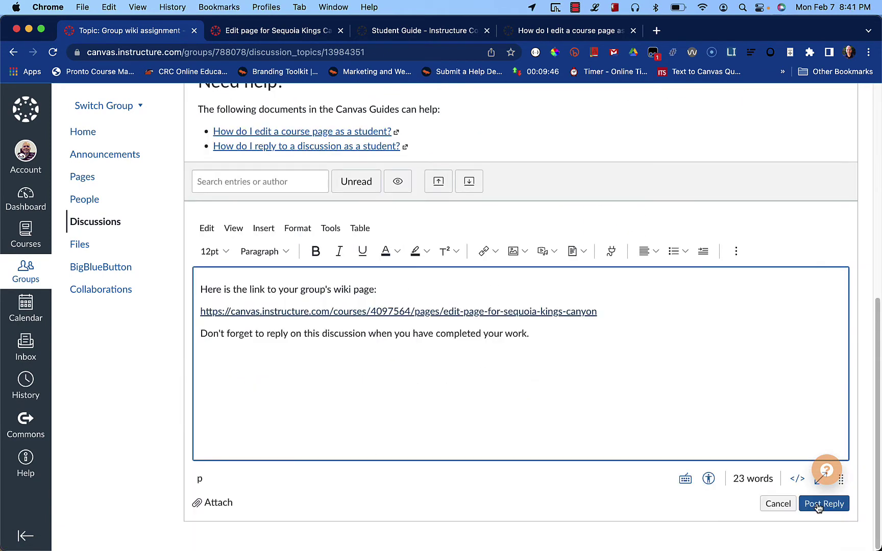
pyautogui.click(820, 504)
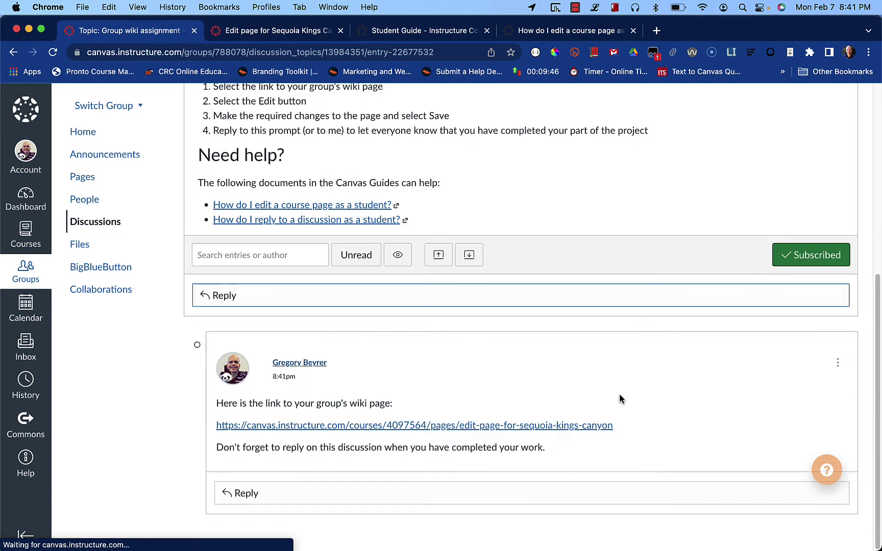
pyautogui.click(276, 30)
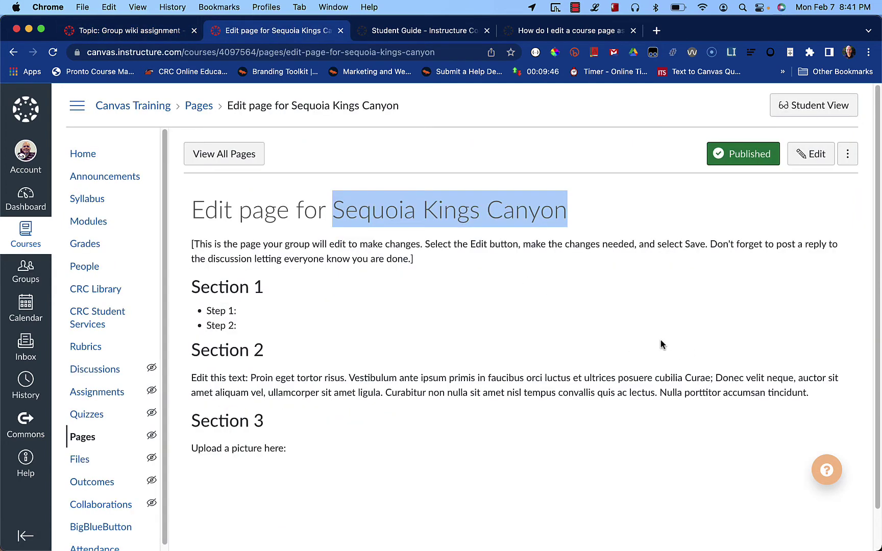
# Duplicate the Sequoia Kings Canyon page from the course Pages list.
pyautogui.click(199, 106)
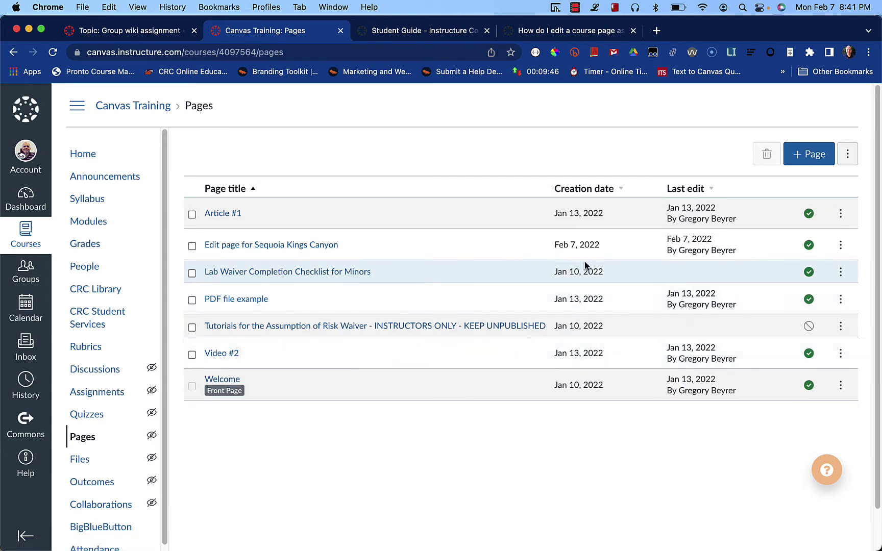
pyautogui.click(843, 246)
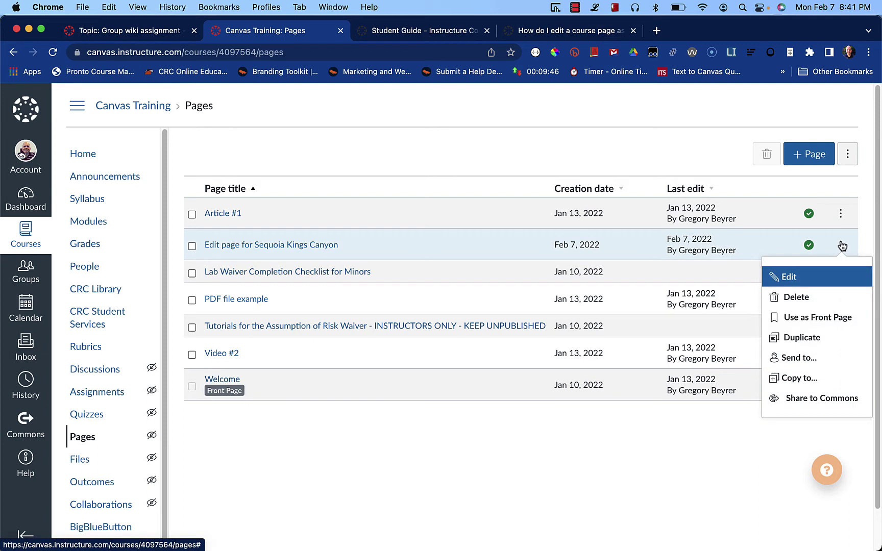
pyautogui.click(817, 339)
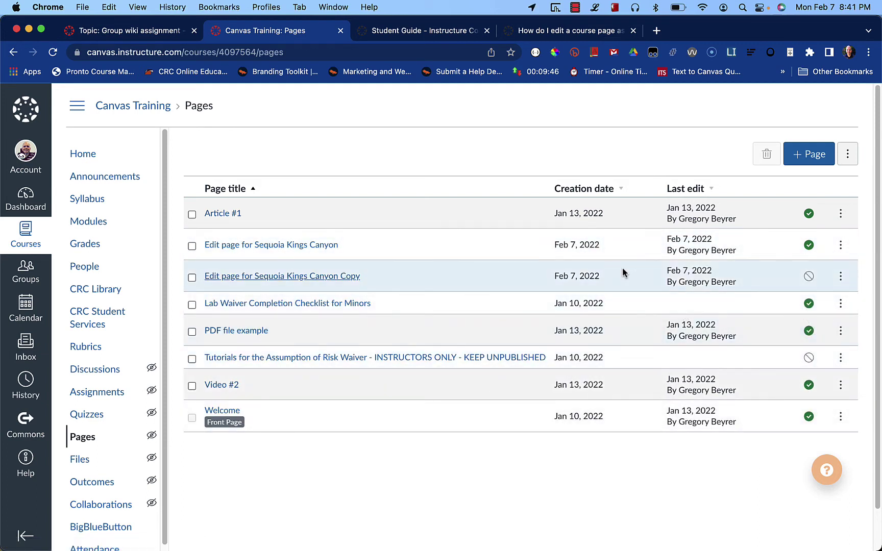
# Rename the duplicated page to 'Edit page for Yosemite'.
pyautogui.click(841, 277)
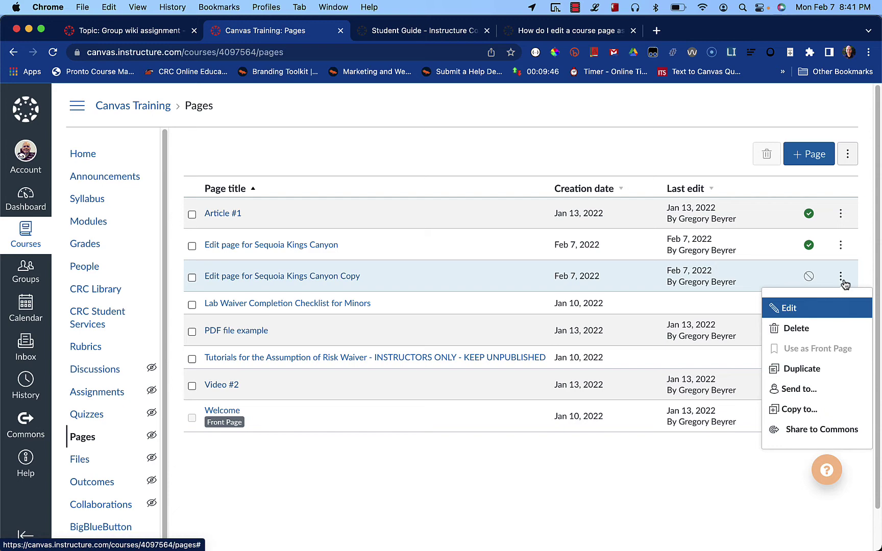
pyautogui.click(823, 311)
pyautogui.hotkey('shift', 'alt', 'Right')
pyautogui.hotkey('shift', 'alt', 'Right')
pyautogui.hotkey('shift', 'alt', 'Right')
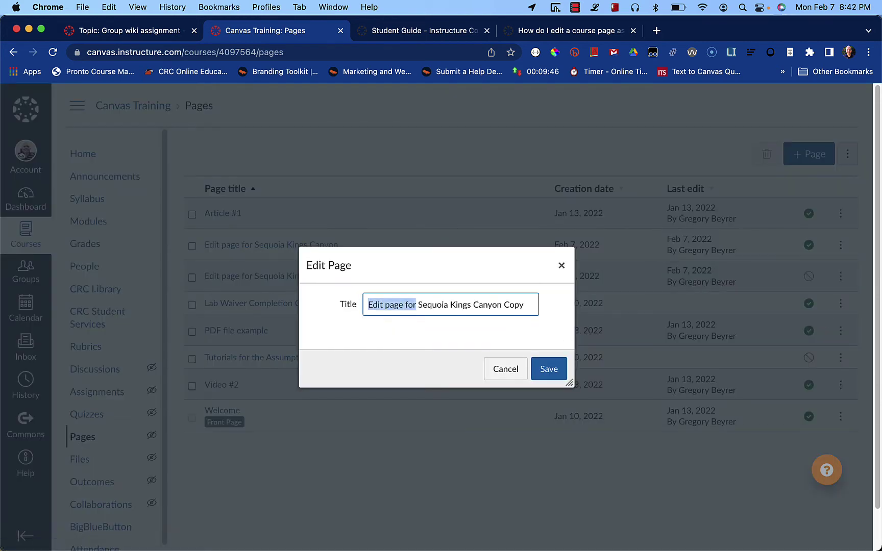
pyautogui.press('End')
pyautogui.hotkey('shift', 'alt', 'Left')
pyautogui.hotkey('shift', 'alt', 'Left')
pyautogui.hotkey('shift', 'alt', 'Left')
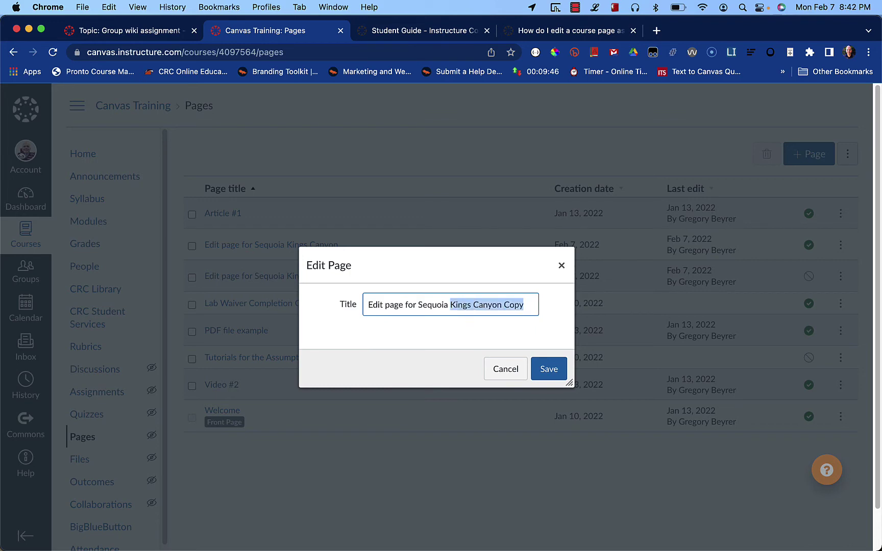
pyautogui.hotkey('shift', 'alt', 'Left')
pyautogui.write('Yo')
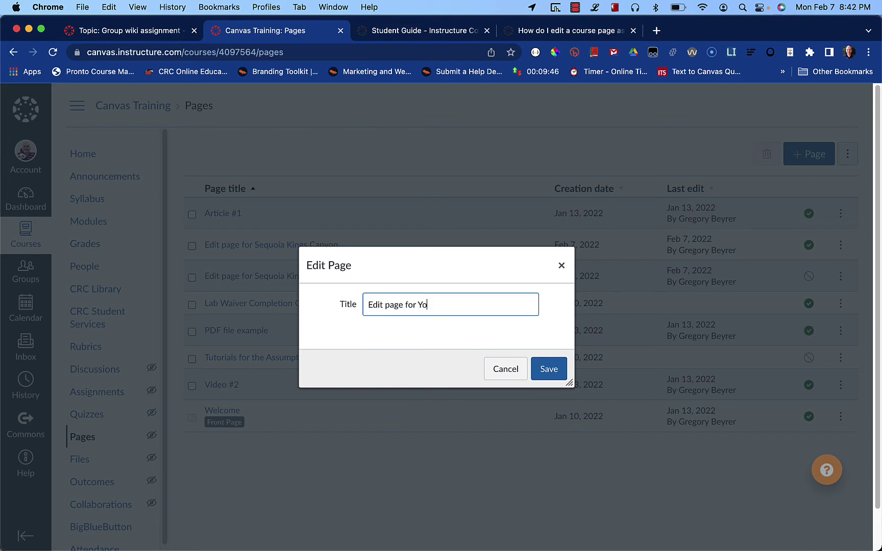
pyautogui.write('semite')
pyautogui.press('Return')
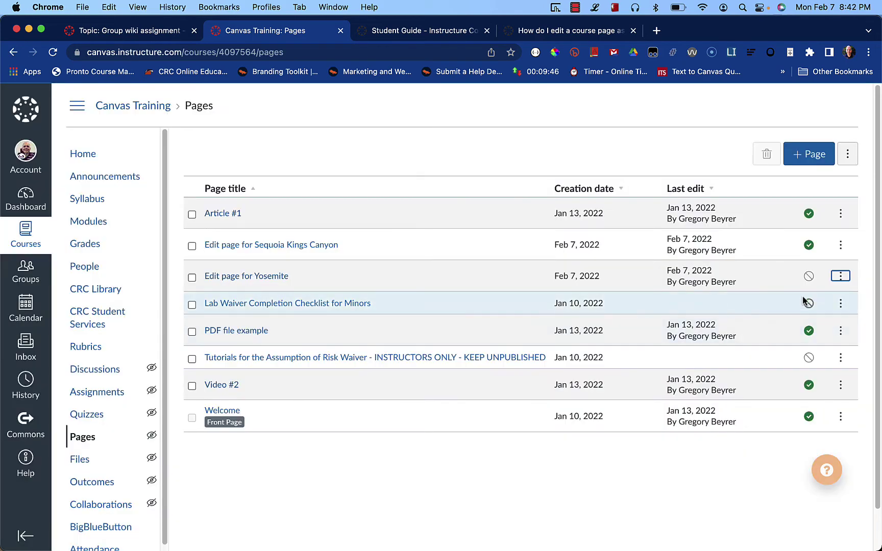
# Publish the Yosemite page, copy its link address, and return to the discussions list.
pyautogui.click(809, 275)
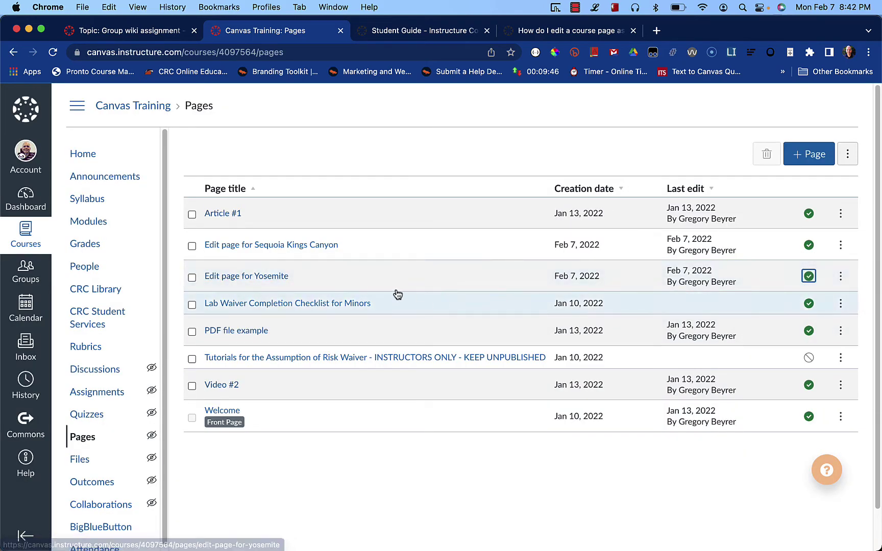
pyautogui.rightClick(273, 276)
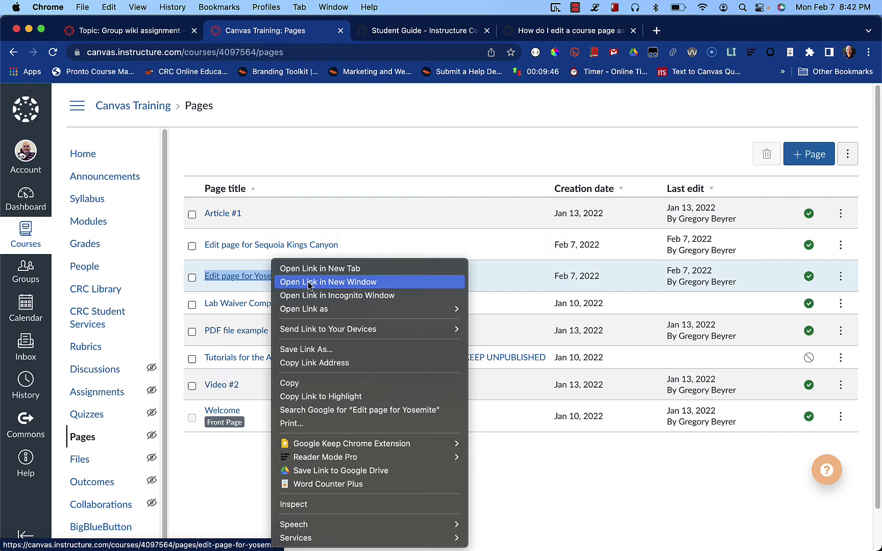
pyautogui.click(314, 362)
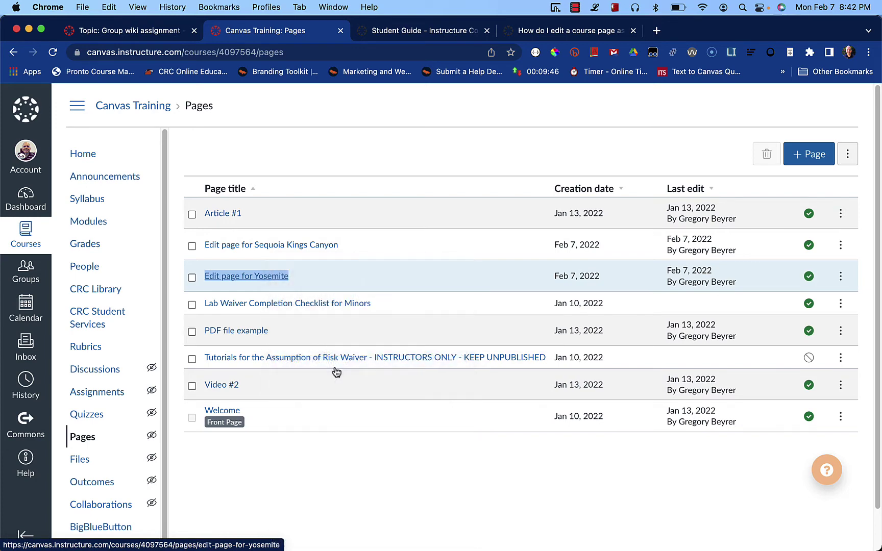
pyautogui.hotkey('ctrl', 'shift', 'Tab')
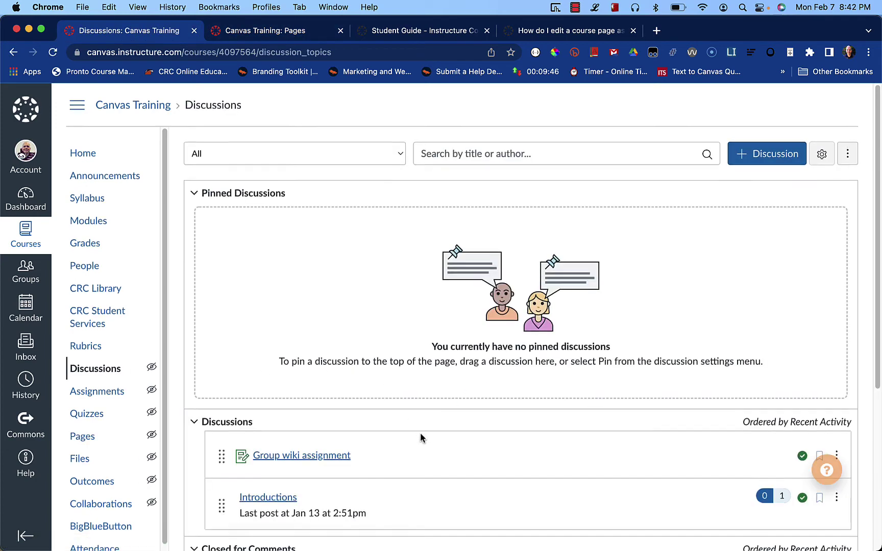
pyautogui.scroll(-2, 421, 432)
# Open the Yosemite group discussion and fix the reply draft to read 'Here is the link to your'.
pyautogui.click(338, 392)
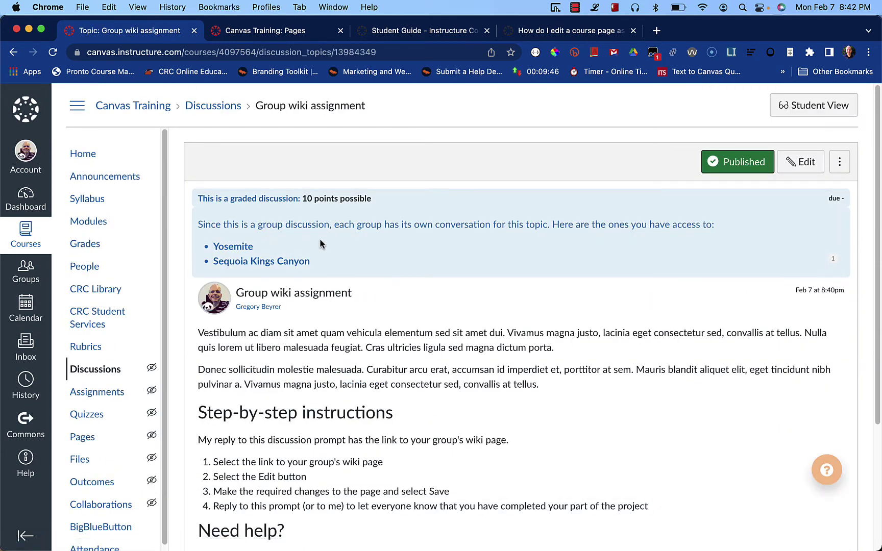
pyautogui.click(234, 246)
pyautogui.write('Here is th')
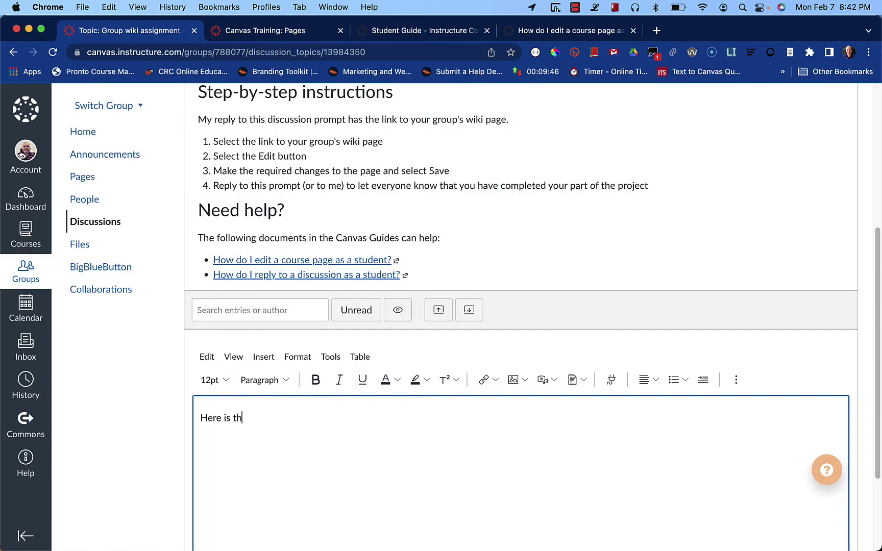
pyautogui.write('e linjk to')
pyautogui.press('BackSpace')
pyautogui.press('BackSpace')
pyautogui.press('BackSpace')
pyautogui.press('BackSpace')
pyautogui.press('BackSpace')
pyautogui.write('to your')
pyautogui.write(" group's edit")
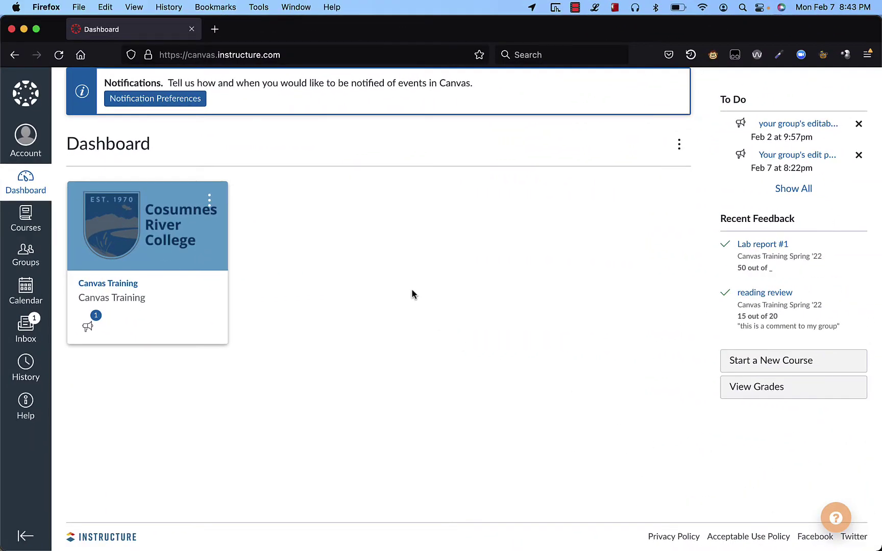
# As the student, go through Canvas Training and Group wiki assignment to the reply's wiki page link.
pyautogui.click(172, 230)
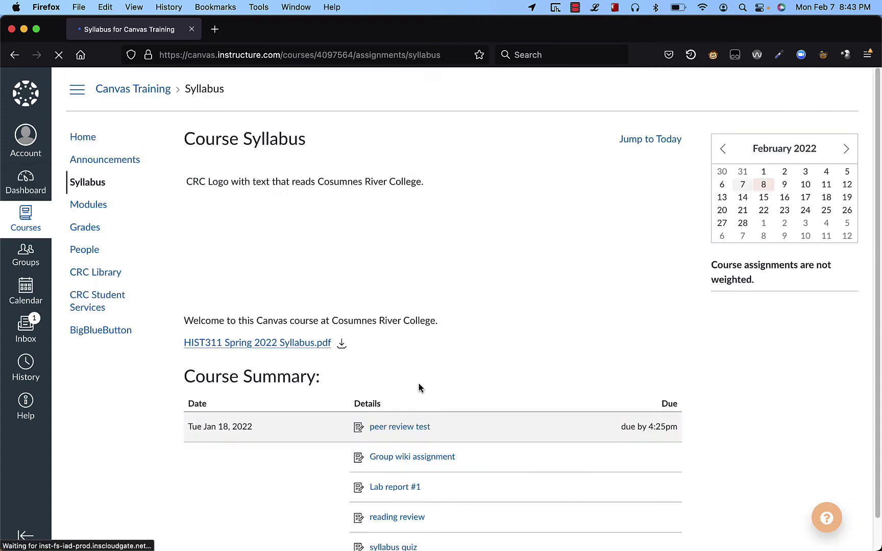
pyautogui.click(448, 455)
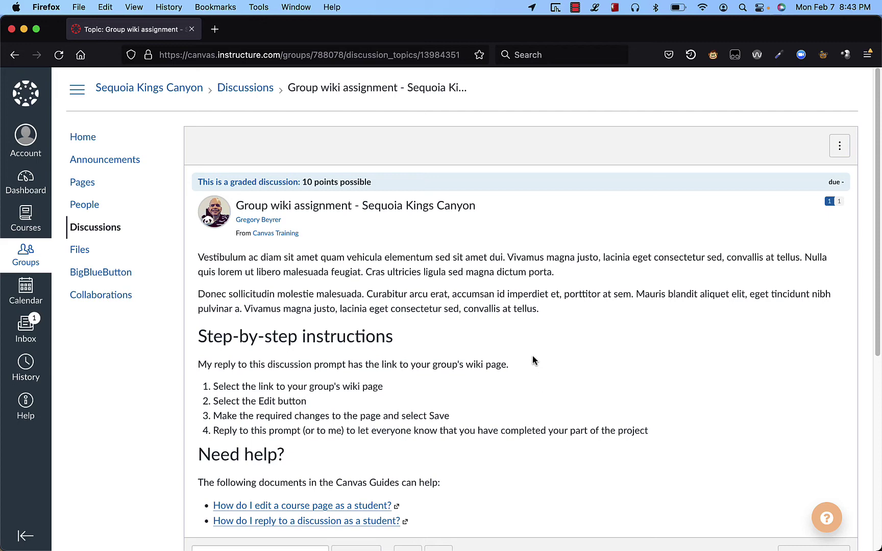
pyautogui.scroll(-3, 558, 393)
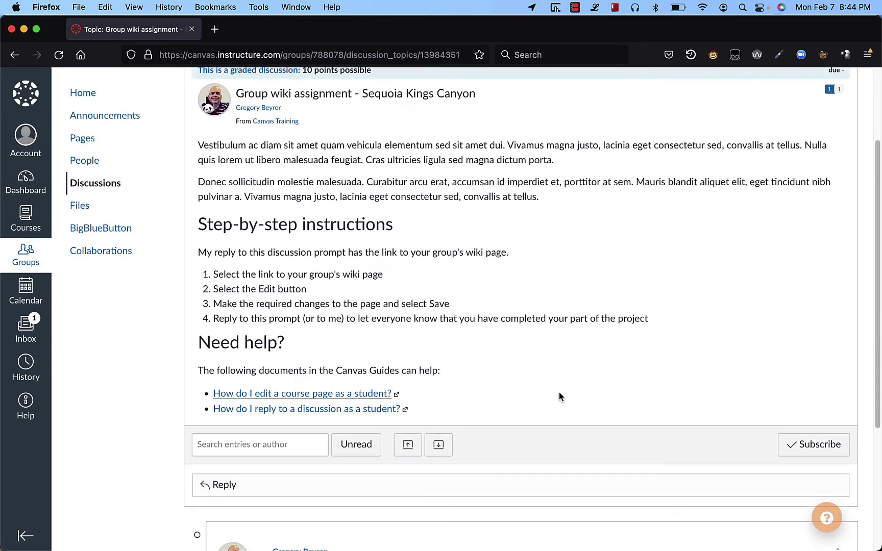
pyautogui.scroll(-5, 560, 392)
pyautogui.scroll(1, 524, 386)
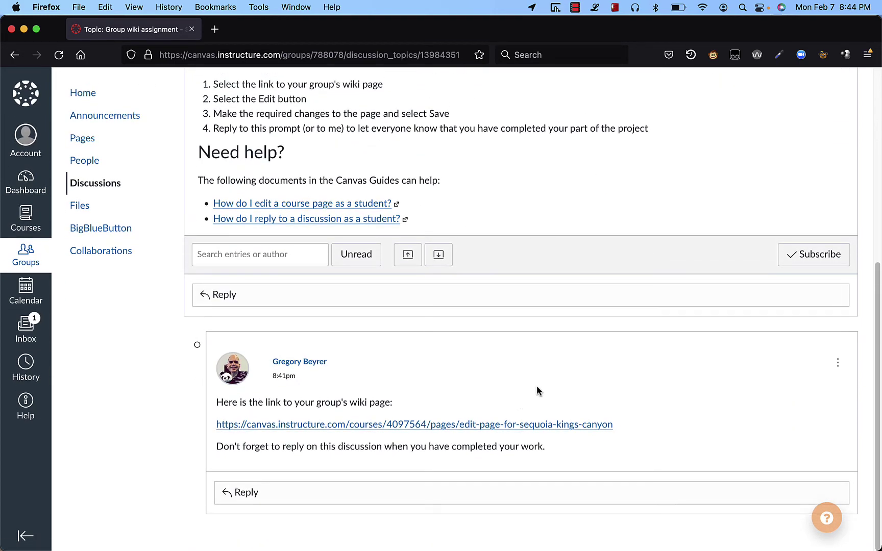
pyautogui.click(476, 426)
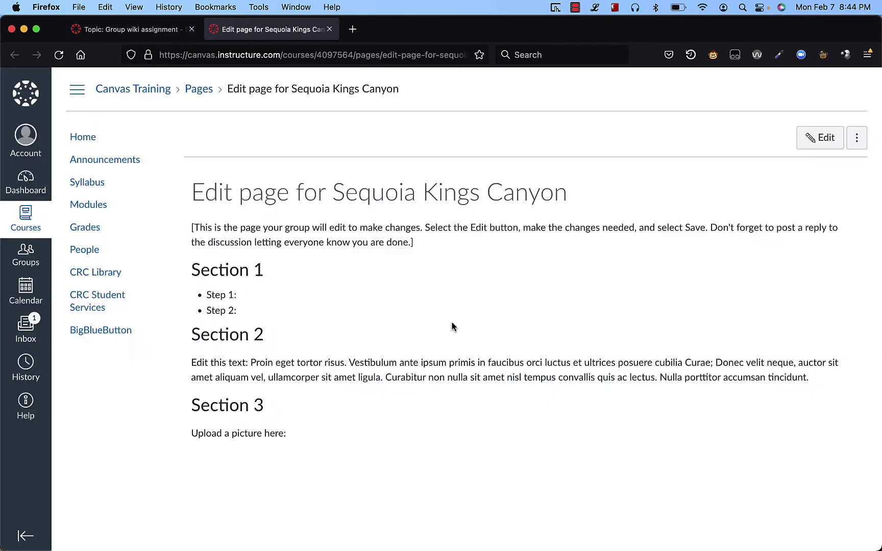
# Replace the Section 2 text on the Sequoia Kings Canyon page with pasted text and save.
pyautogui.click(821, 139)
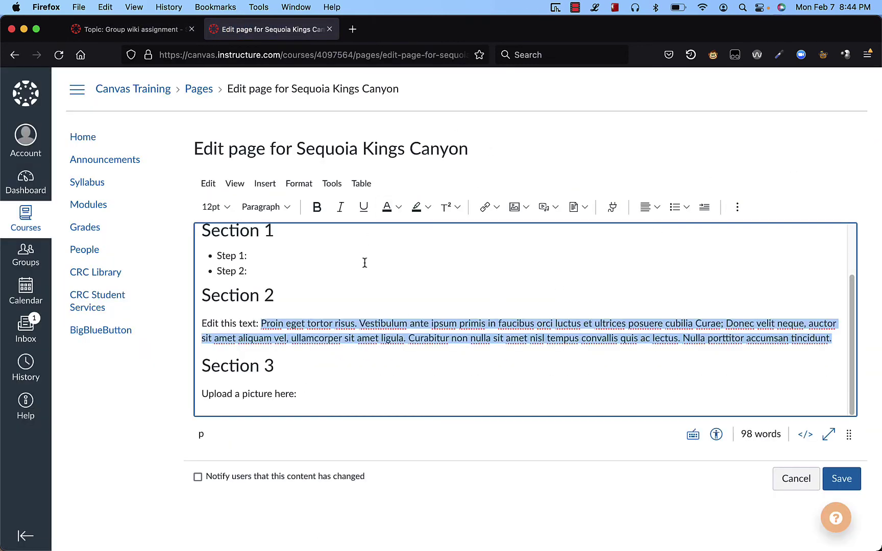
pyautogui.write('Donec sollicitudin molestie malesuada. Sed porttitor lectus nibh. Vestibulum ac diam sit amet quam vehicula elementum sed sit amet dui. Praesent sapien massa, convallis a pellentesque nec, egestas non nisi.')
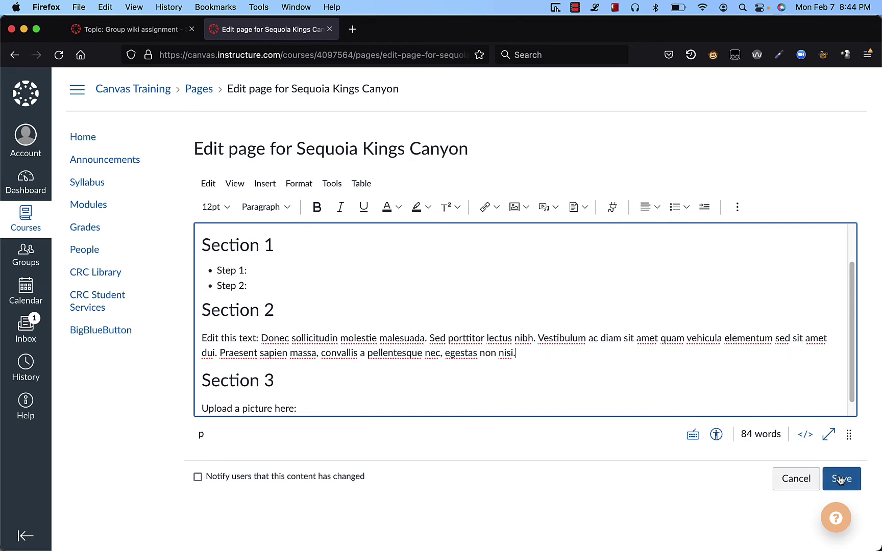
pyautogui.click(842, 478)
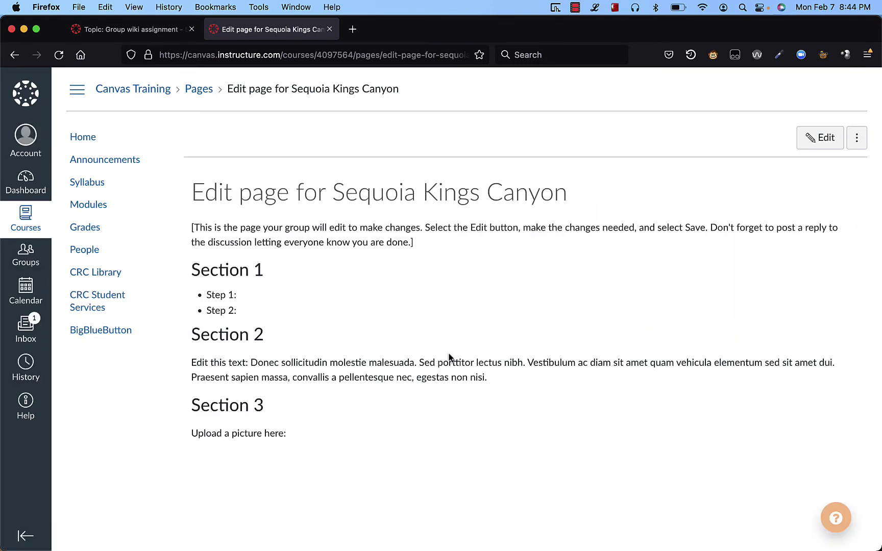
pyautogui.press('super+w')
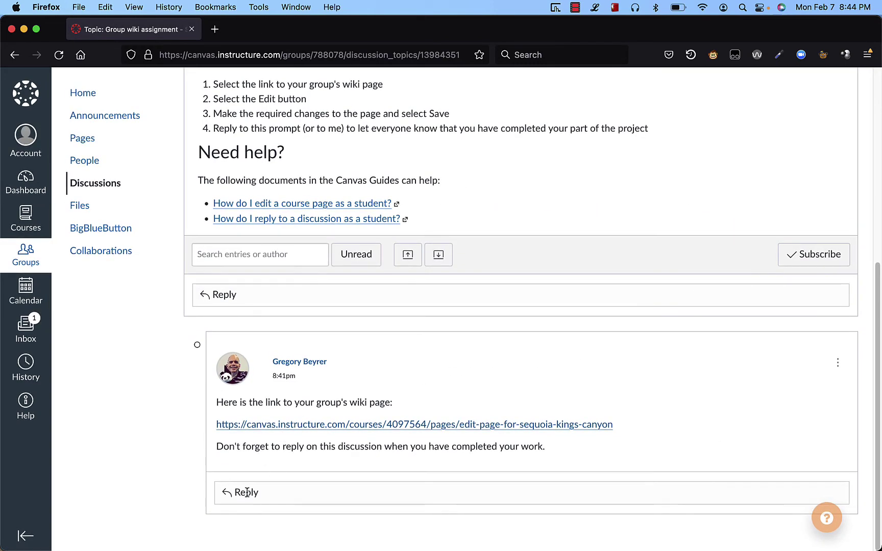
# Start the student's 'I have done my work.' reply, then switch to the instructor's session.
pyautogui.click(246, 493)
pyautogui.click(296, 470)
pyautogui.write('I have done my work.')
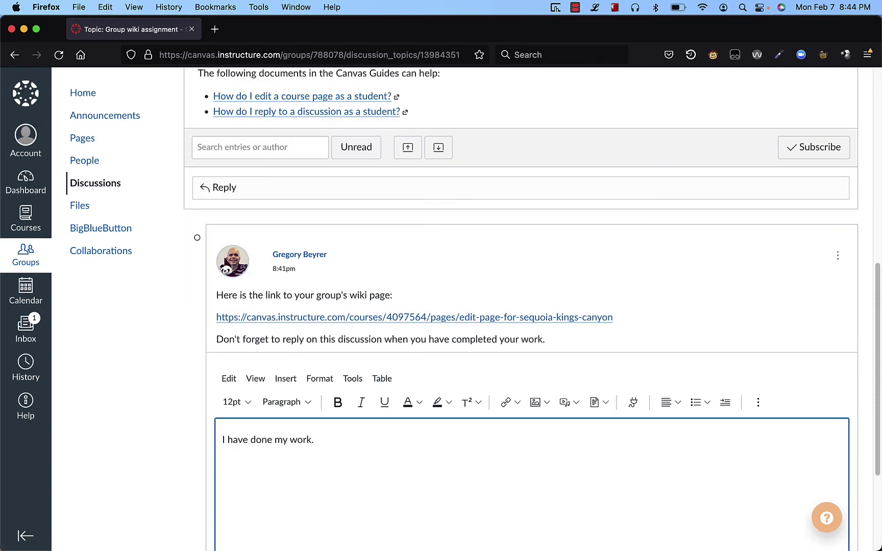
pyautogui.hotkey('ctrl', 'Left')
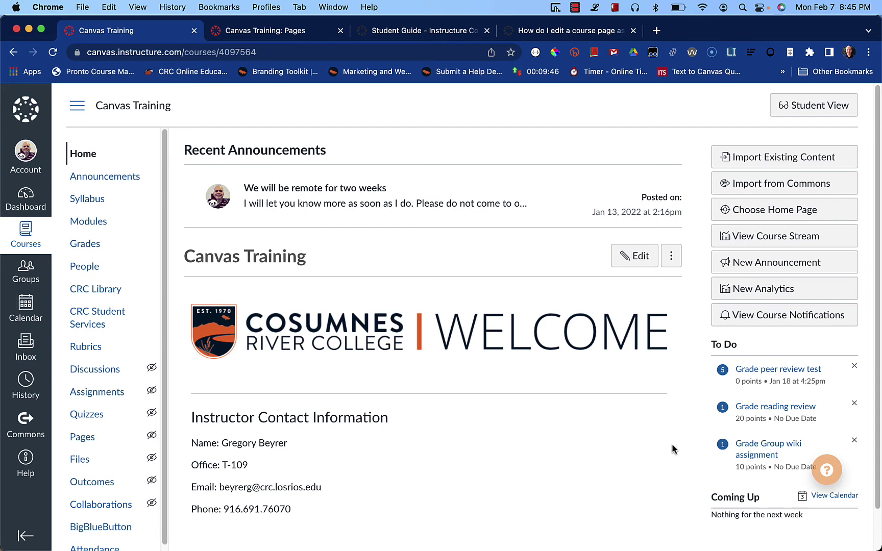
# Open Group wiki assignment in SpeedGrader, then the group discussion and Sequoia Kings Canyon page.
pyautogui.click(757, 449)
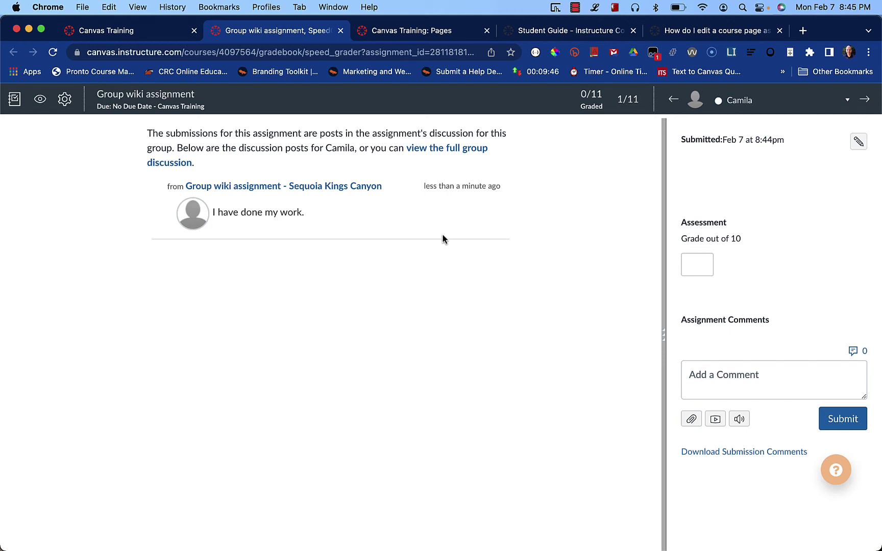
pyautogui.click(172, 96)
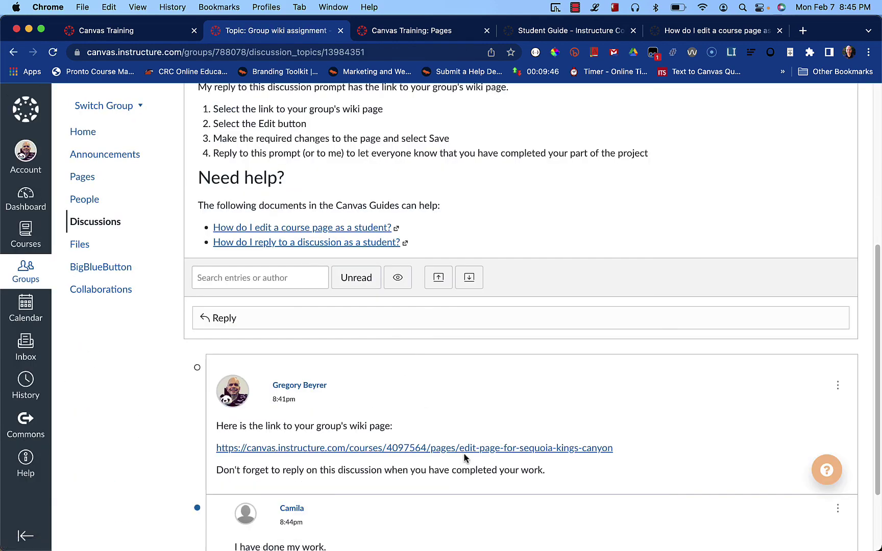
pyautogui.click(466, 448)
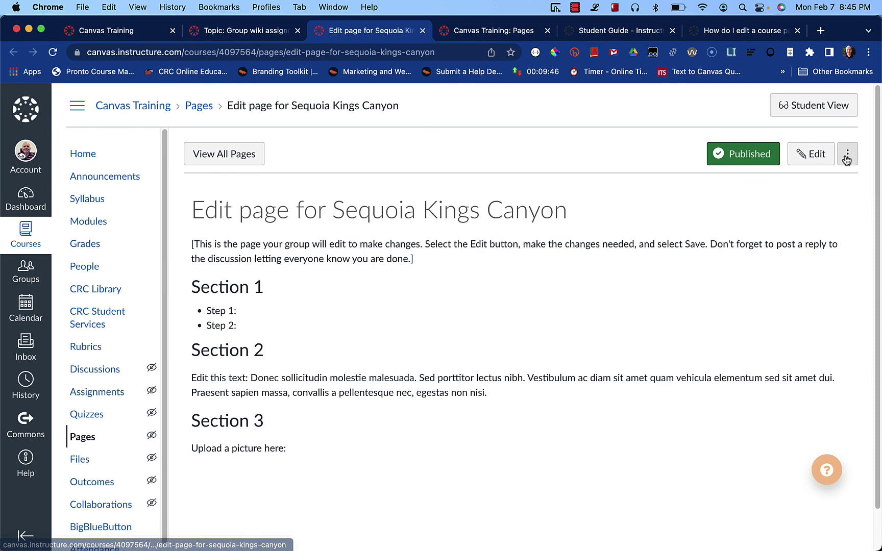
# Show the Sequoia Kings Canyon page's Feb 7 8:38pm revision with the original Section 2 text.
pyautogui.click(856, 154)
pyautogui.click(817, 212)
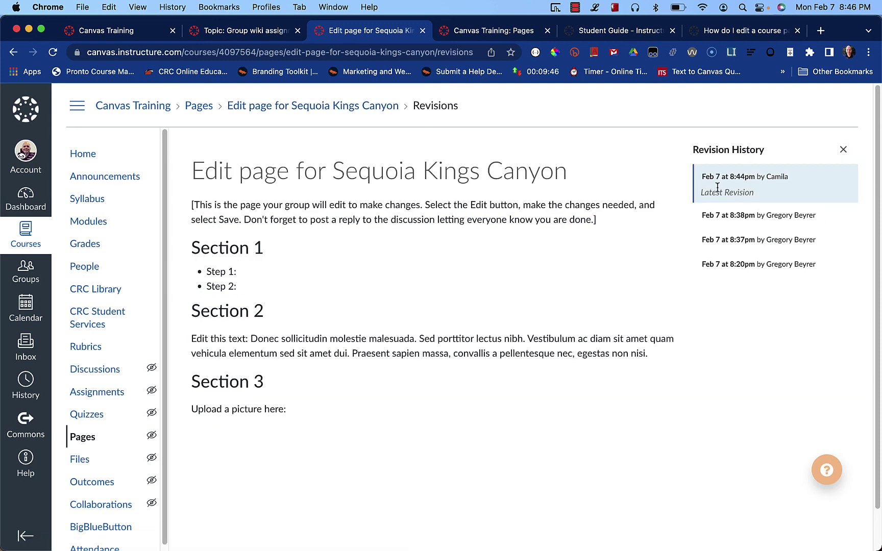
pyautogui.click(772, 219)
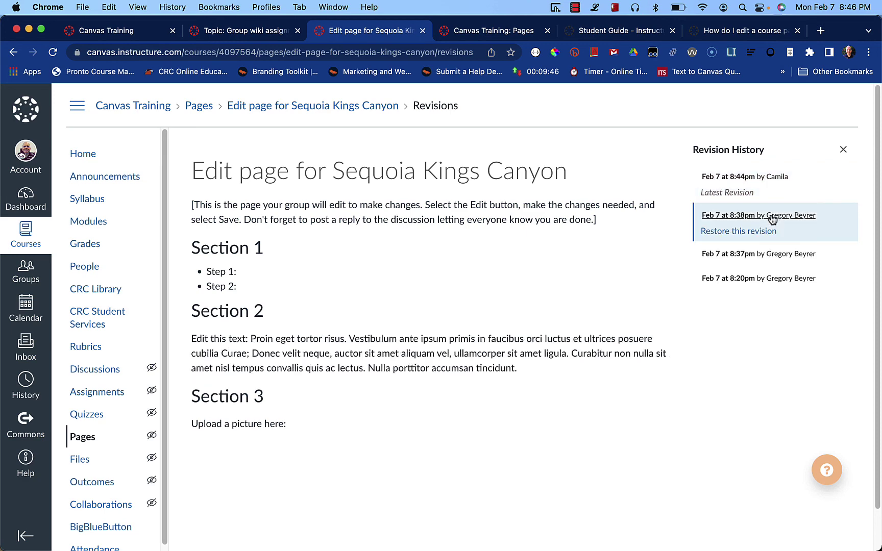